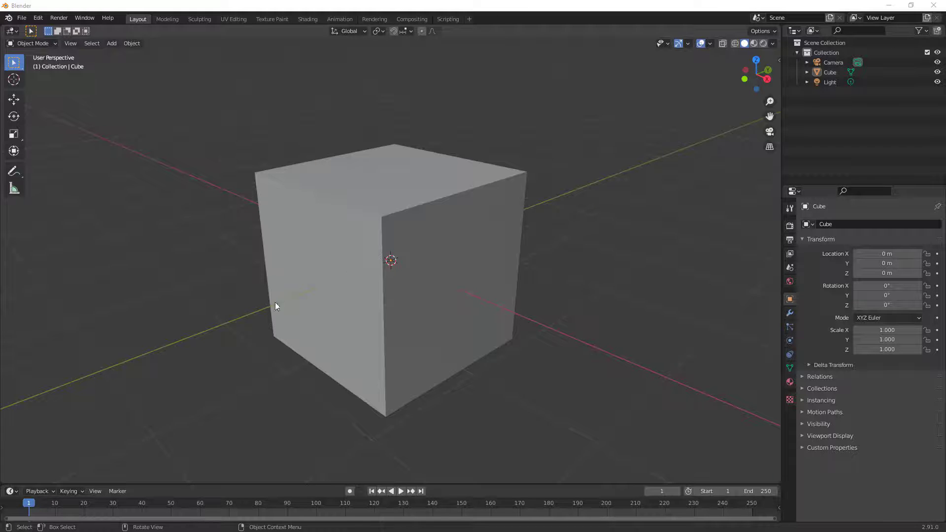
Duplicate the cube and place the first copy to its right
{"action": "left_click", "coordinate": [443, 203]}
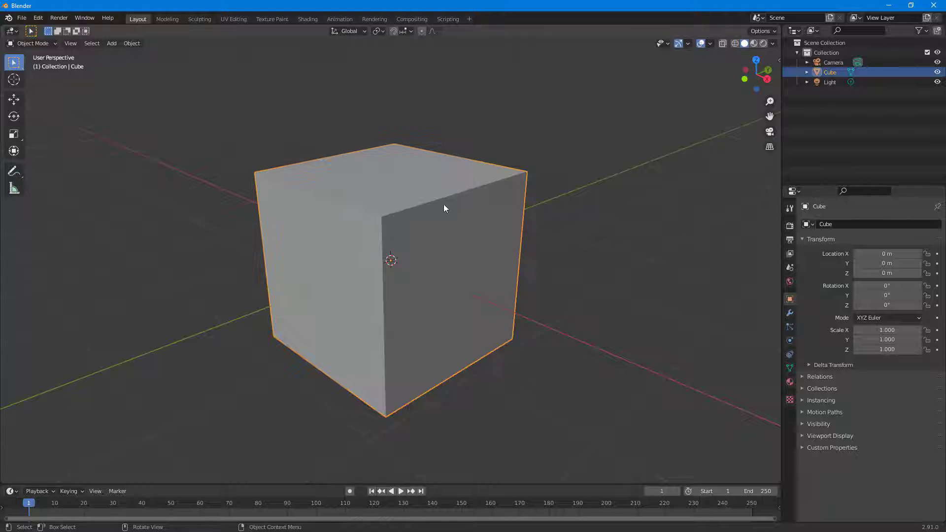
{"action": "scroll", "coordinate": [453, 221], "scroll_direction": "down", "scroll_amount": 4}
{"action": "scroll", "coordinate": [692, 199], "scroll_direction": "up", "scroll_amount": 1}
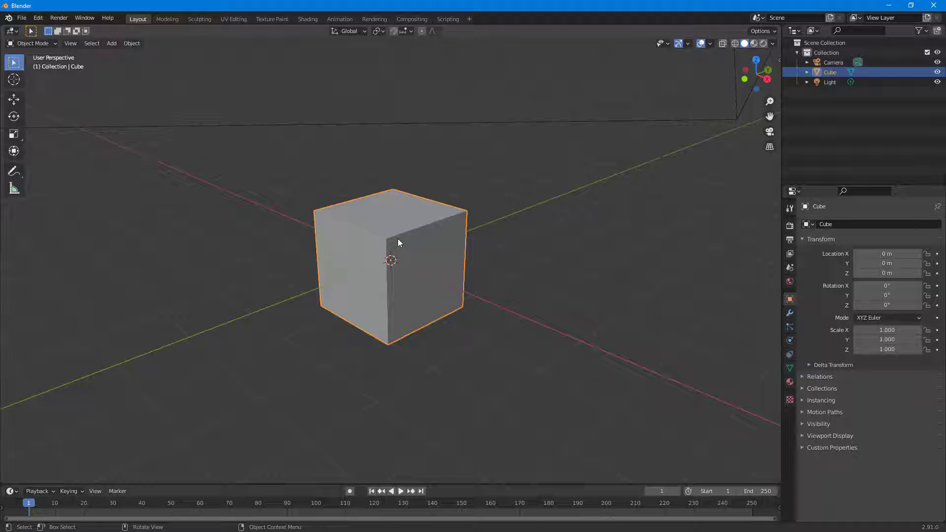
{"action": "key", "text": "shift+d"}
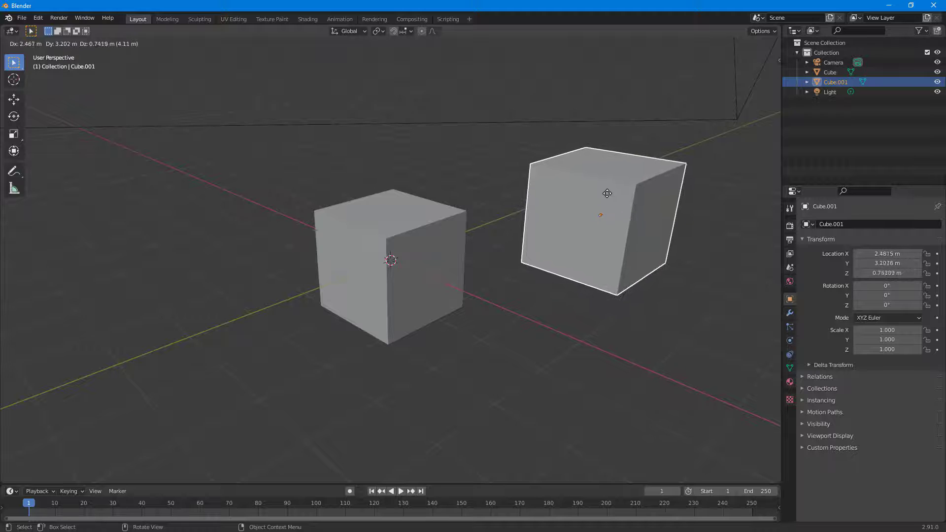
{"action": "left_click", "coordinate": [600, 199]}
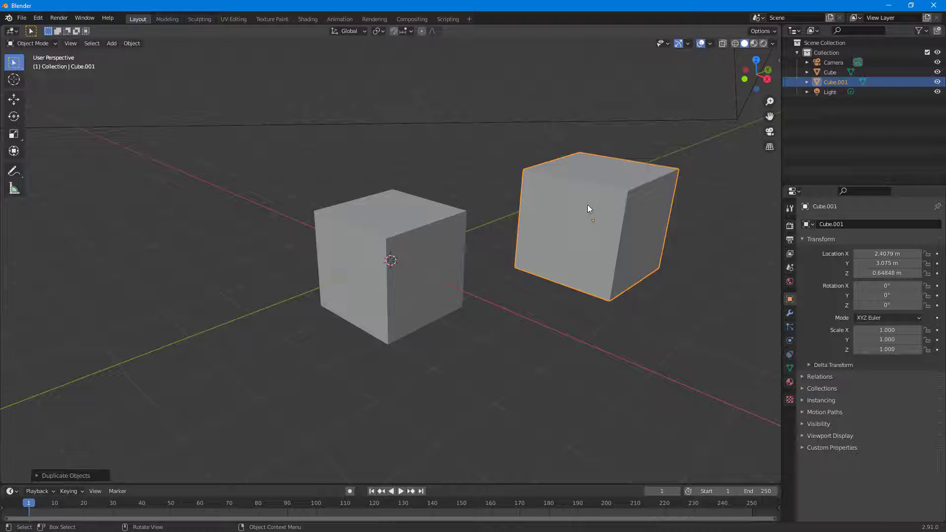
Add a second copy on the left and a third raised above the centre cube
{"action": "key", "text": "shift+d"}
{"action": "left_click", "coordinate": [193, 234]}
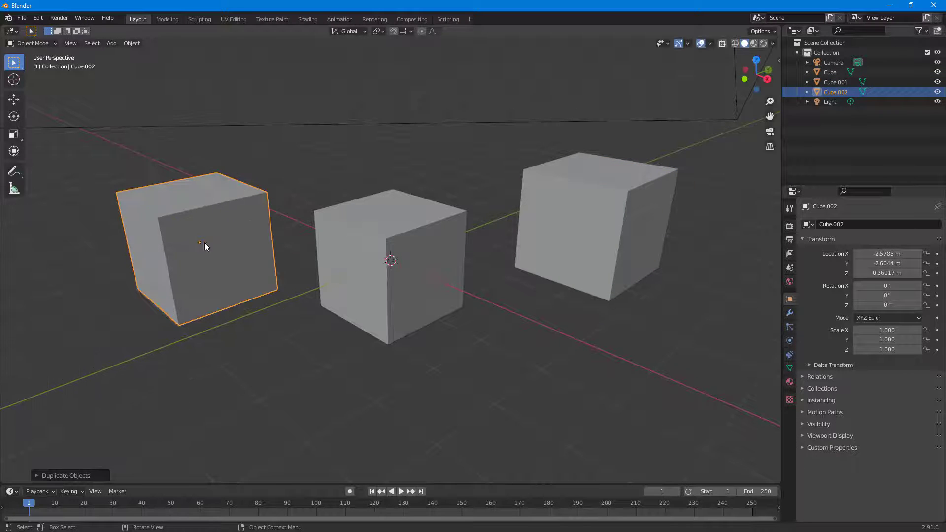
{"action": "left_click", "coordinate": [385, 240]}
{"action": "key", "text": "shift+d"}
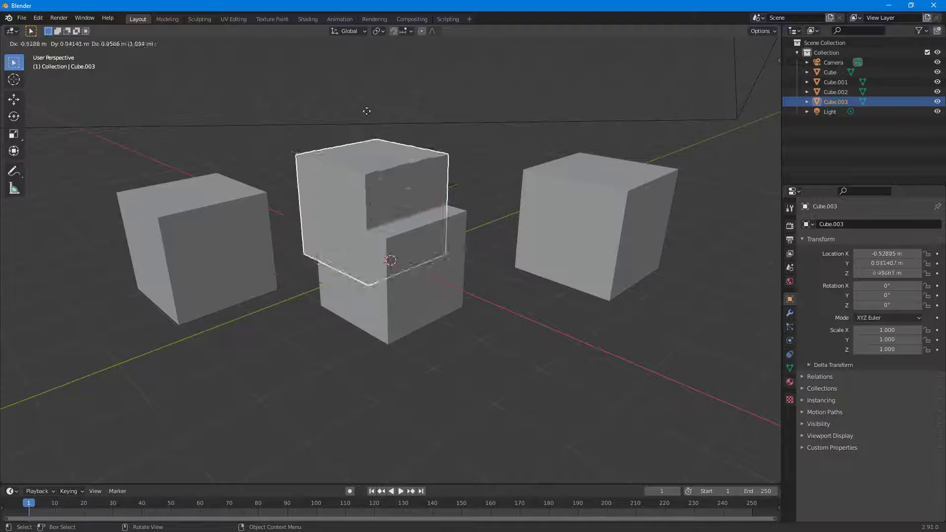
{"action": "left_click", "coordinate": [375, 90]}
{"action": "right_click", "coordinate": [439, 344]}
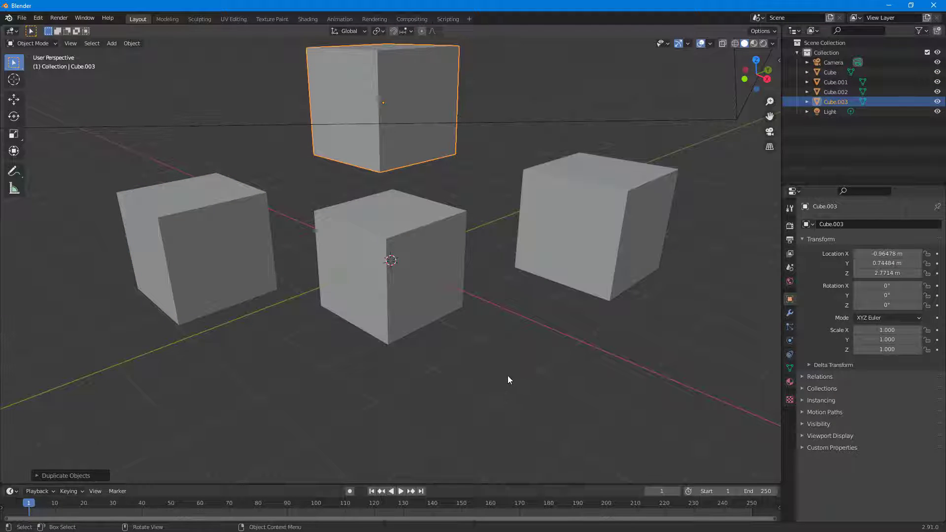
{"action": "middle_click_drag", "start_coordinate": [479, 352], "coordinate": [514, 365]}
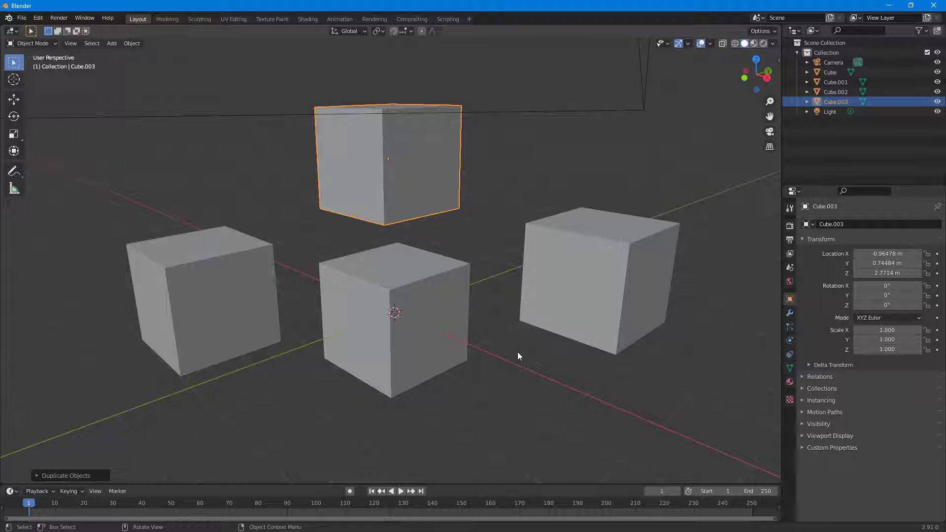
Switch to Wireframe shading and select the right, centre and left cubes in turn
{"action": "left_click", "coordinate": [734, 43]}
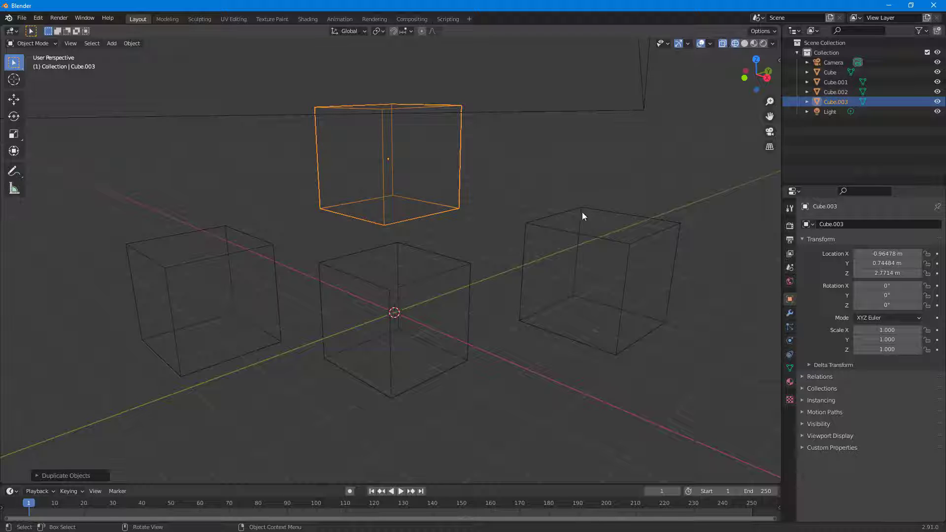
{"action": "left_click", "coordinate": [583, 231]}
{"action": "left_click", "coordinate": [434, 300]}
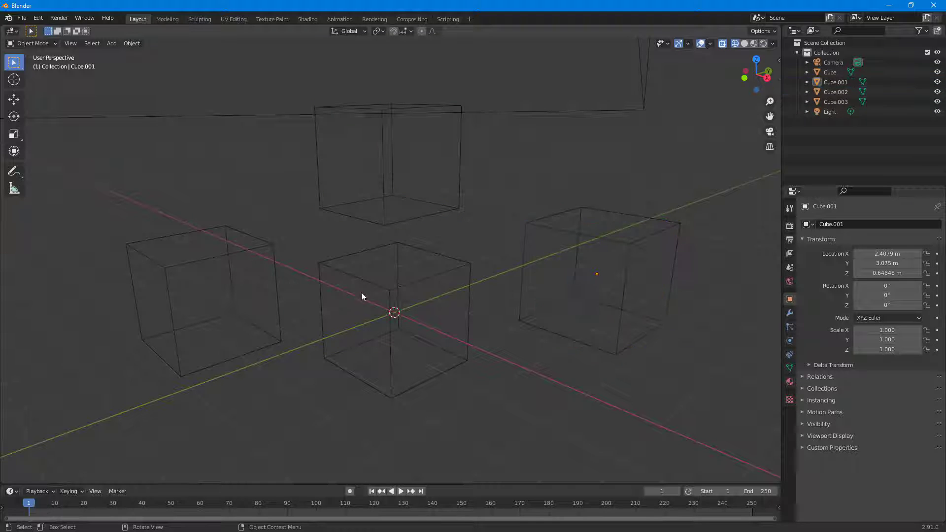
{"action": "left_click", "coordinate": [389, 294]}
{"action": "left_click", "coordinate": [265, 247]}
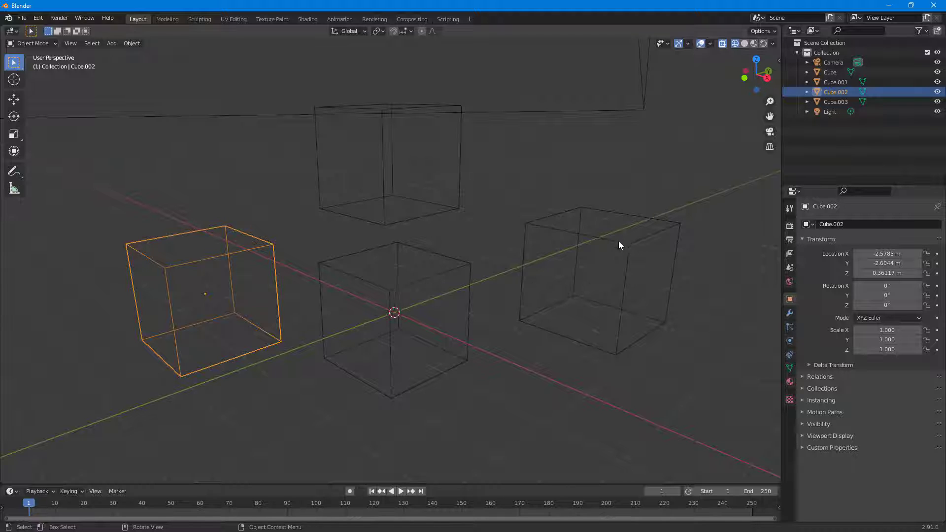
{"action": "left_click", "coordinate": [632, 249]}
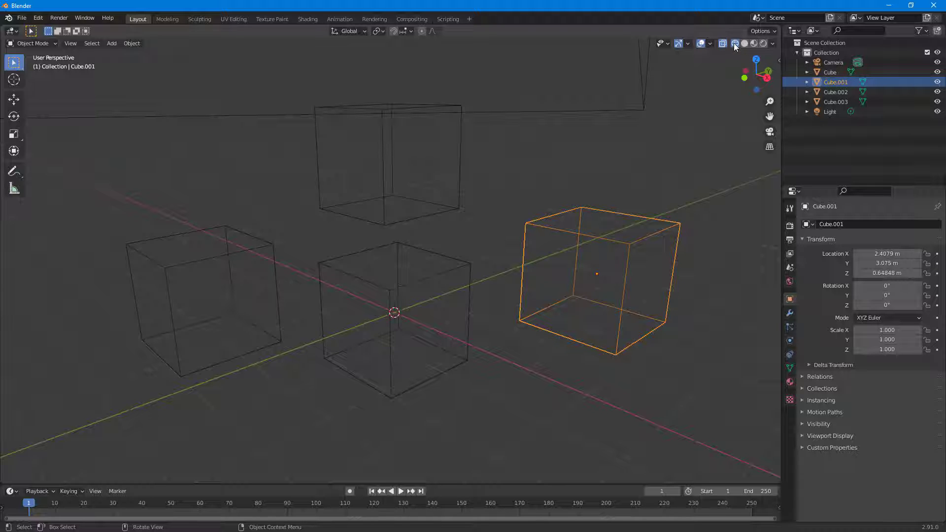
Try Object and Random wireframe colours, then return the wireframes to Single colour
{"action": "left_click", "coordinate": [773, 44]}
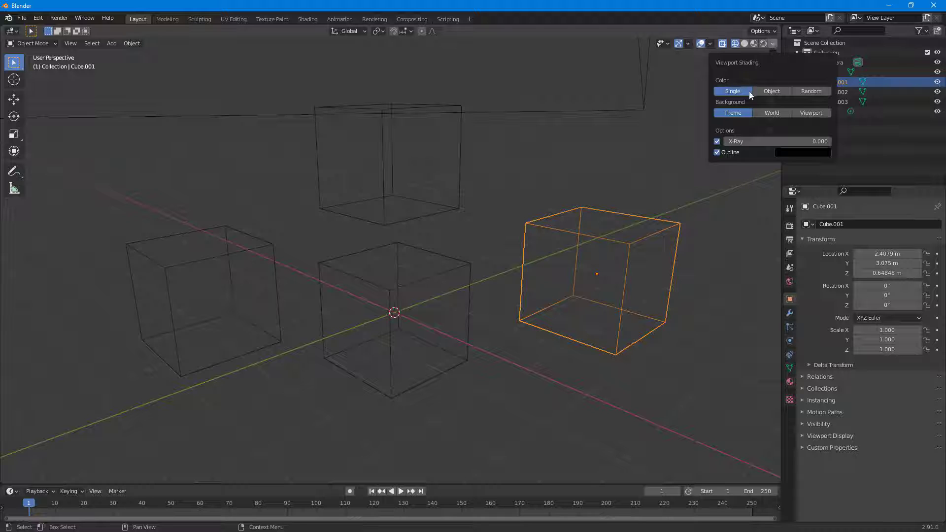
{"action": "left_click", "coordinate": [769, 90]}
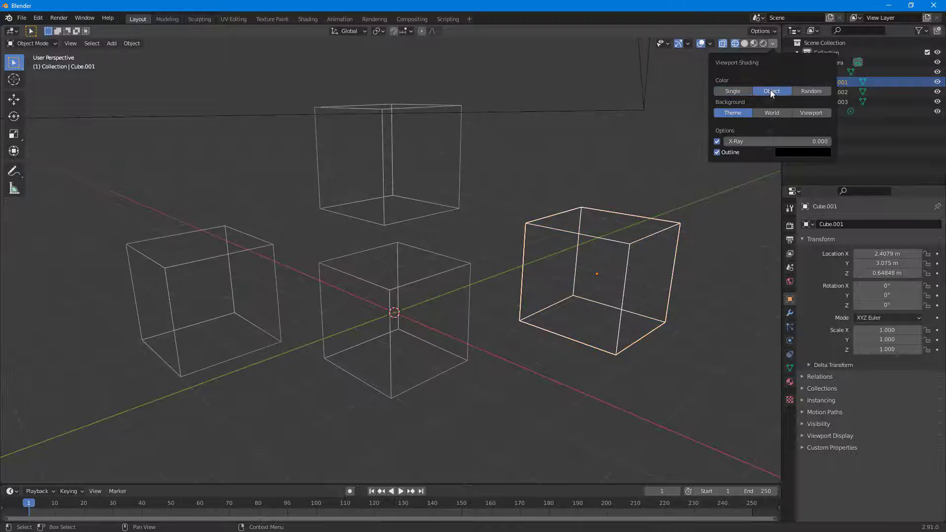
{"action": "left_click", "coordinate": [811, 91]}
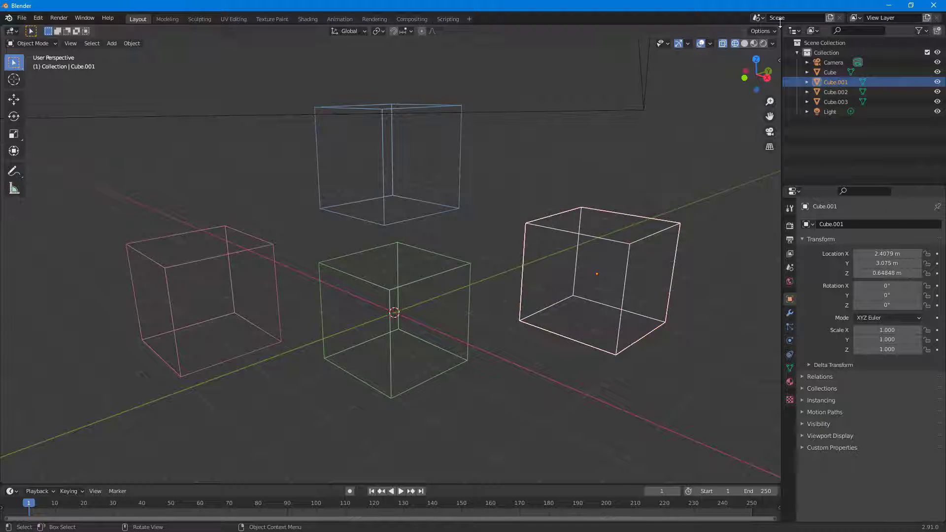
{"action": "left_click", "coordinate": [773, 43]}
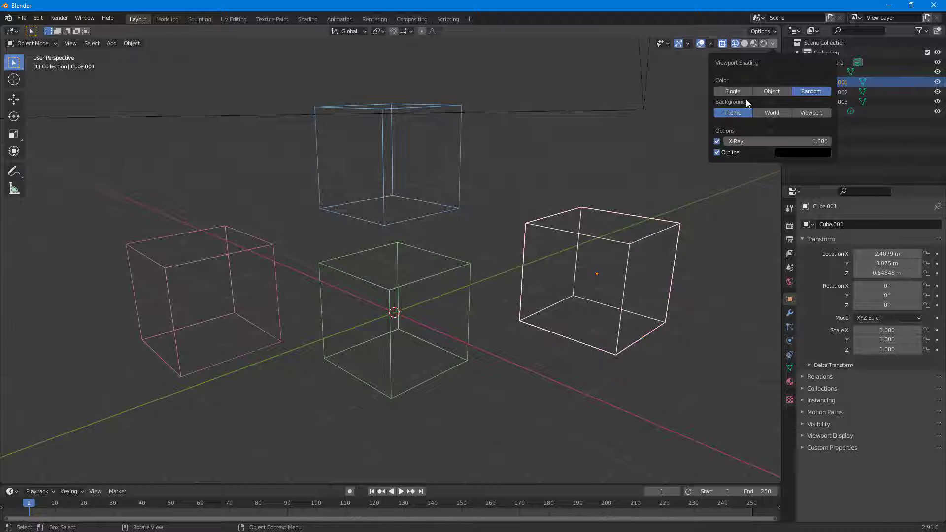
{"action": "left_click", "coordinate": [773, 44]}
{"action": "left_click", "coordinate": [748, 92]}
Cycle the background through World and Viewport colours, ending back on Theme
{"action": "left_click", "coordinate": [765, 113]}
{"action": "left_click", "coordinate": [801, 114]}
{"action": "left_click", "coordinate": [776, 112]}
{"action": "left_click", "coordinate": [743, 110]}
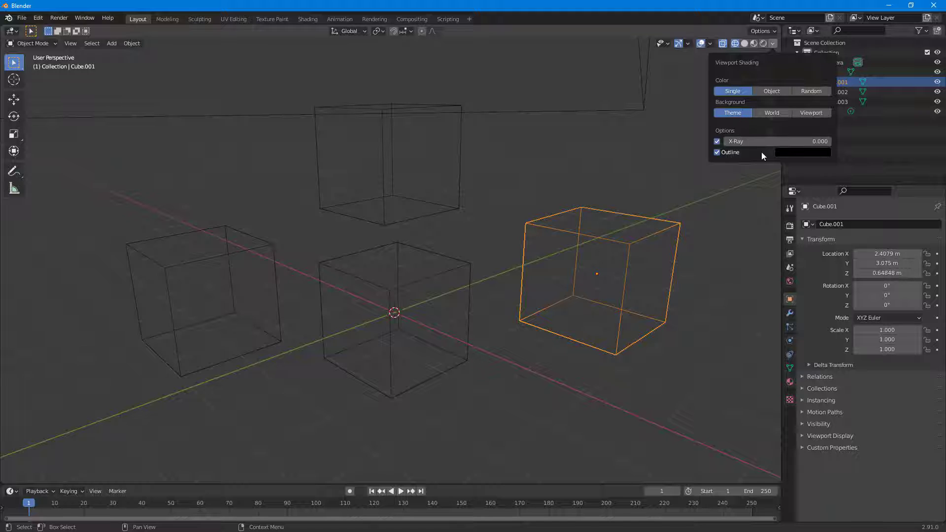
Raise wireframe X-Ray to 1.000, toggle outlines off and on, then return to Solid shading
{"action": "left_click_drag", "start_coordinate": [769, 141], "coordinate": [725, 141]}
{"action": "left_click", "coordinate": [717, 152]}
{"action": "left_click", "coordinate": [717, 153]}
{"action": "left_click", "coordinate": [735, 46]}
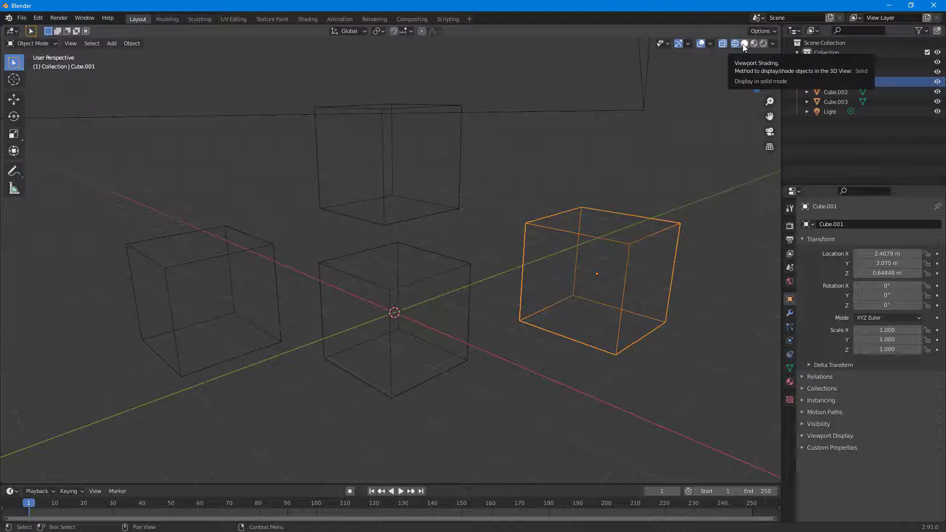
{"action": "left_click", "coordinate": [744, 44]}
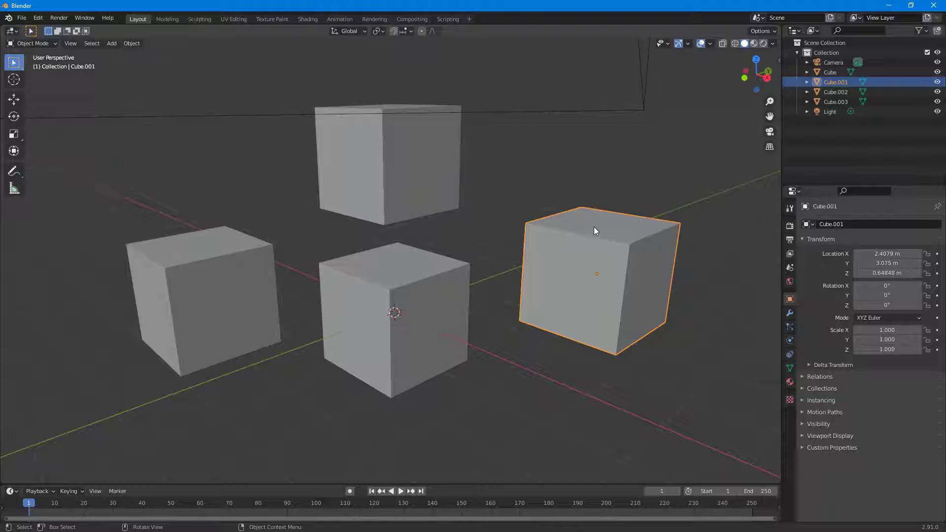
Try Vertex, Random and Single solid colours, ending on Random
{"action": "left_click", "coordinate": [772, 44]}
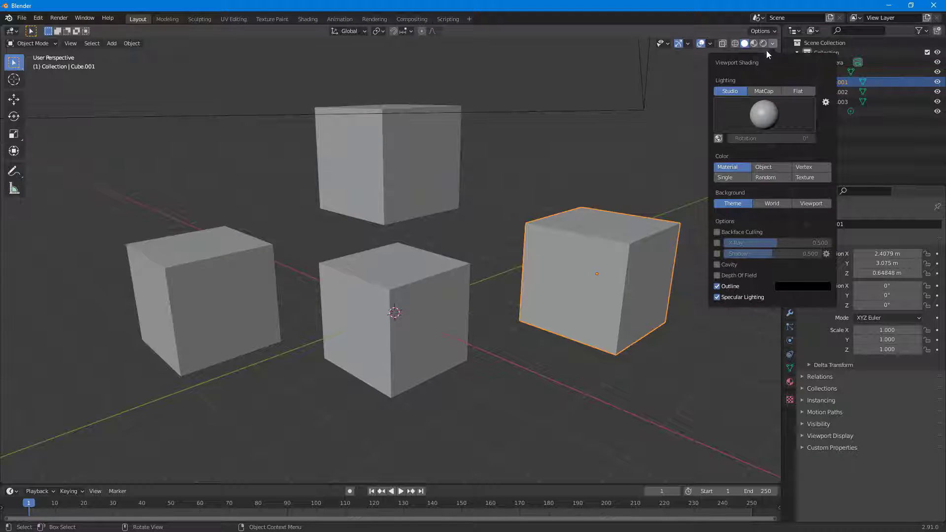
{"action": "left_click", "coordinate": [797, 169]}
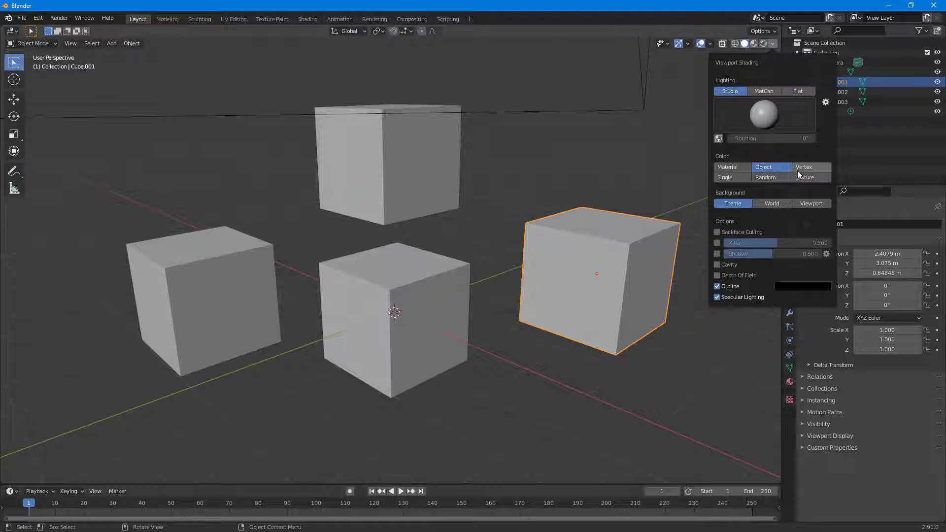
{"action": "left_click", "coordinate": [785, 179]}
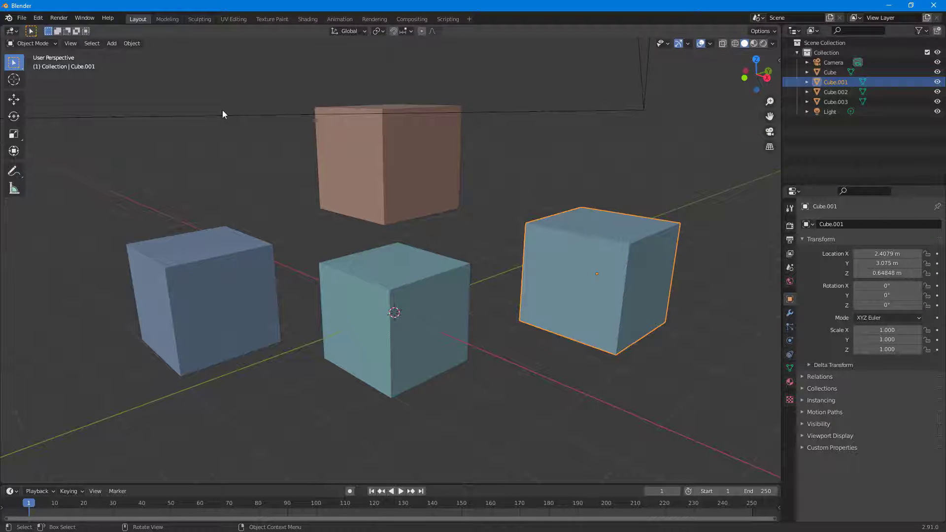
{"action": "left_click", "coordinate": [773, 44]}
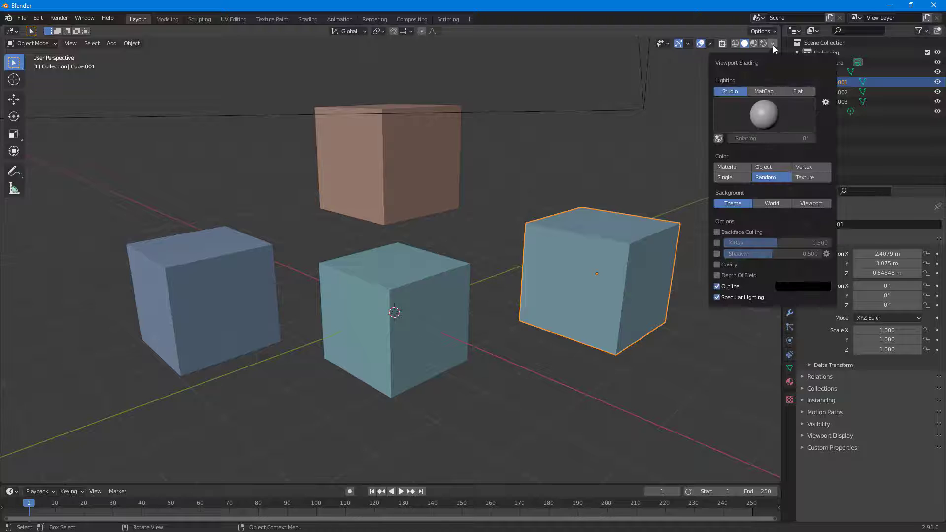
{"action": "left_click", "coordinate": [740, 175]}
{"action": "left_click", "coordinate": [765, 177]}
Set the solid colour to Material and toggle the background to Viewport and back to Theme
{"action": "left_click", "coordinate": [741, 167]}
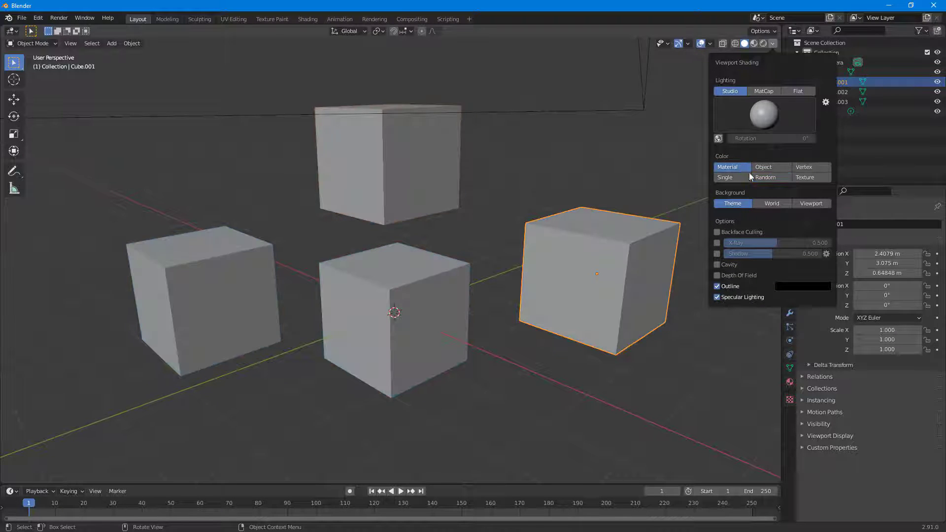
{"action": "left_click", "coordinate": [809, 201]}
{"action": "left_click", "coordinate": [733, 203]}
Try X-Ray and backface culling, then turn both off and enable shadows at strength 1.000
{"action": "left_click", "coordinate": [717, 243]}
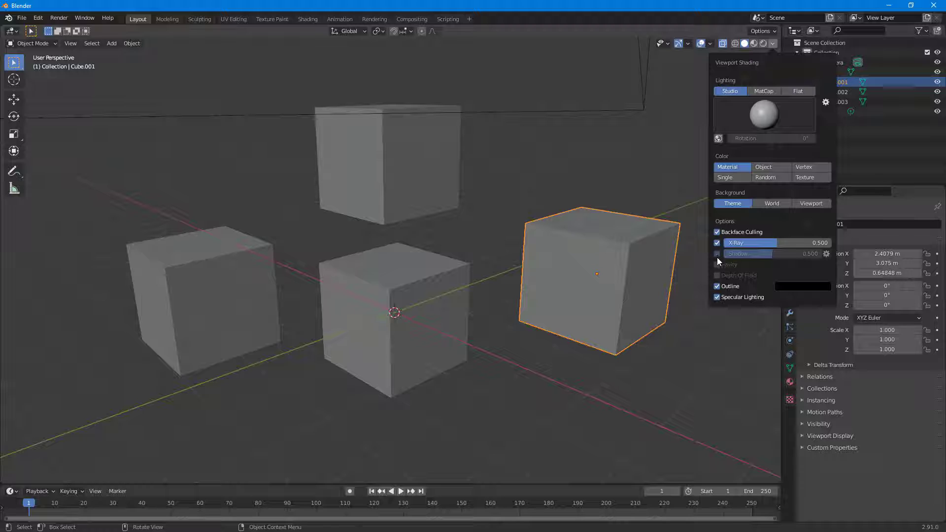
{"action": "left_click", "coordinate": [786, 254]}
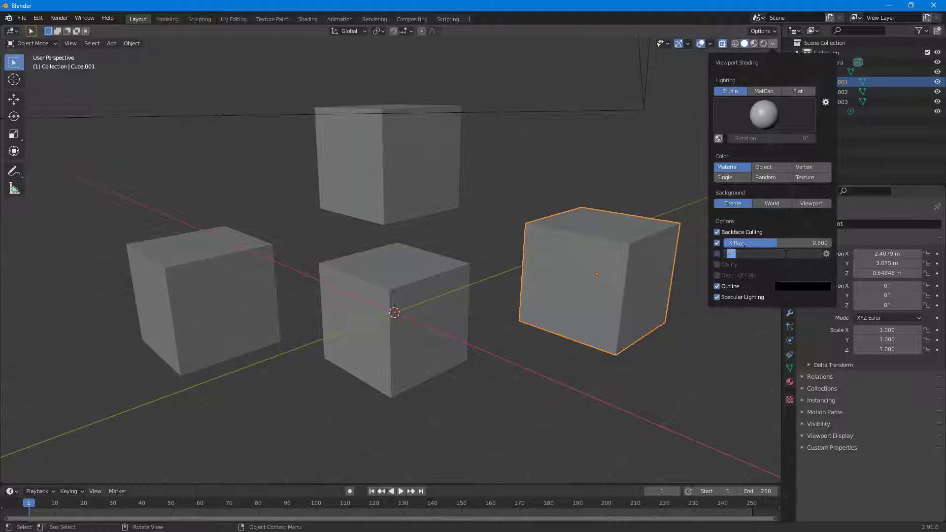
{"action": "left_click", "coordinate": [719, 253]}
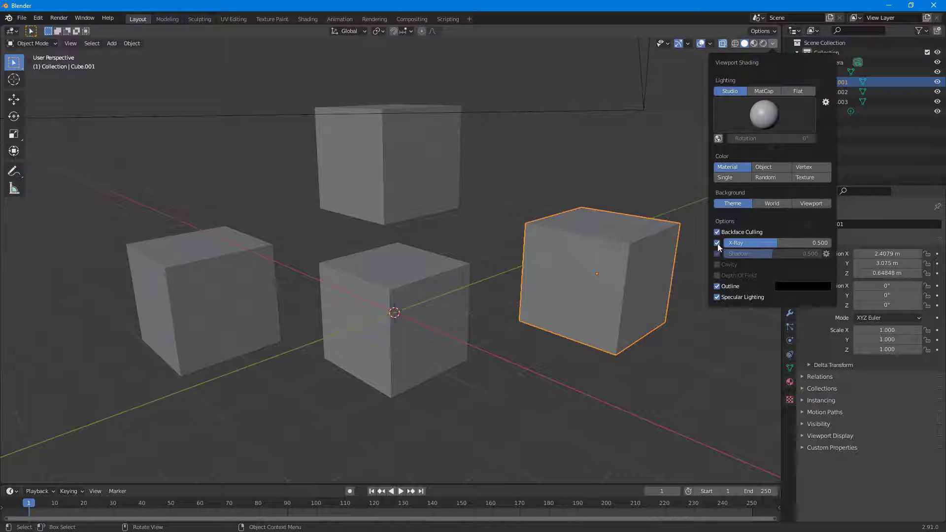
{"action": "left_click", "coordinate": [717, 244]}
{"action": "left_click", "coordinate": [716, 235]}
{"action": "left_click", "coordinate": [717, 254]}
{"action": "mouse_move", "coordinate": [750, 258]}
{"action": "left_mouse_down"}
{"action": "mouse_move", "coordinate": [761, 257]}
{"action": "mouse_move", "coordinate": [724, 257]}
{"action": "mouse_move", "coordinate": [769, 257]}
{"action": "mouse_move", "coordinate": [760, 257]}
{"action": "left_mouse_up"}
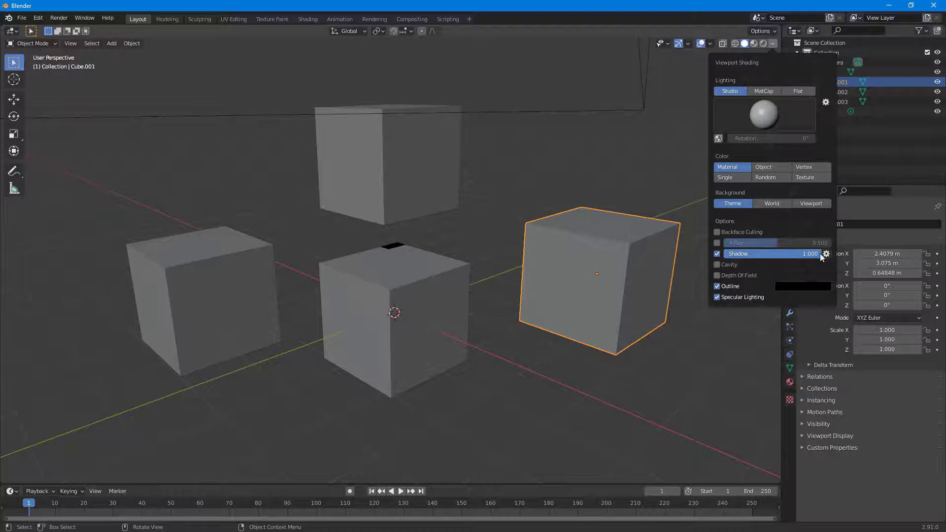
Select the floating top cube and slide it right along X to about -0.109 m
{"action": "left_click", "coordinate": [408, 173]}
{"action": "mouse_move", "coordinate": [407, 167]}
{"action": "left_mouse_down"}
{"action": "mouse_move", "coordinate": [406, 184]}
{"action": "mouse_move", "coordinate": [400, 144]}
{"action": "left_mouse_up"}
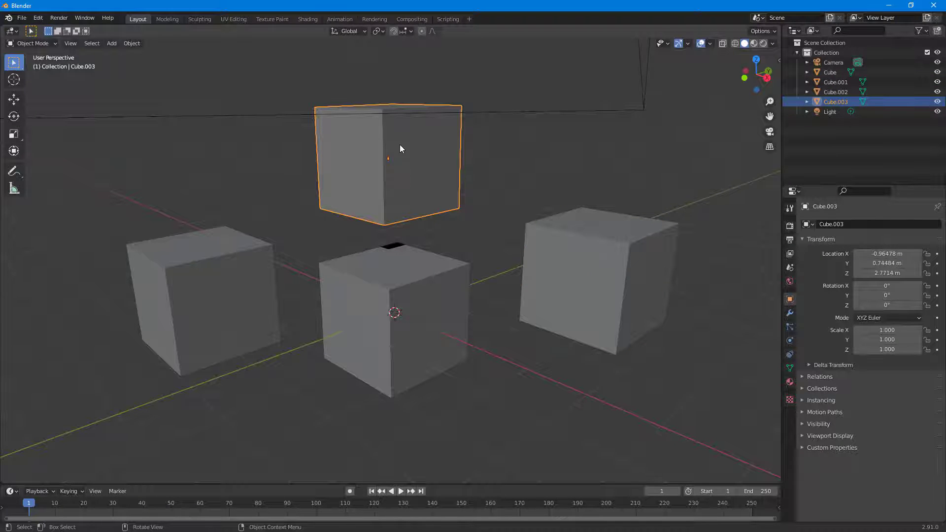
{"action": "key", "text": "shift+space"}
{"action": "key", "text": "g"}
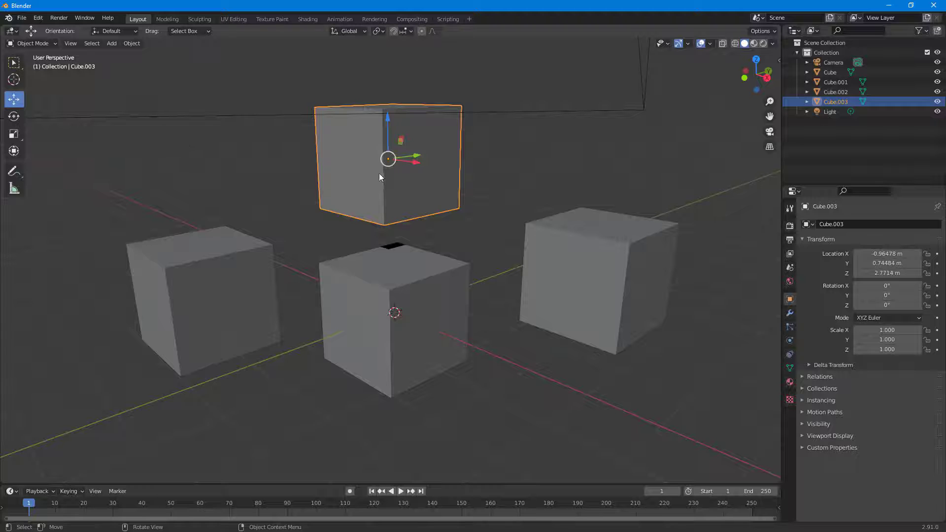
{"action": "left_click_drag", "start_coordinate": [406, 161], "coordinate": [421, 177]}
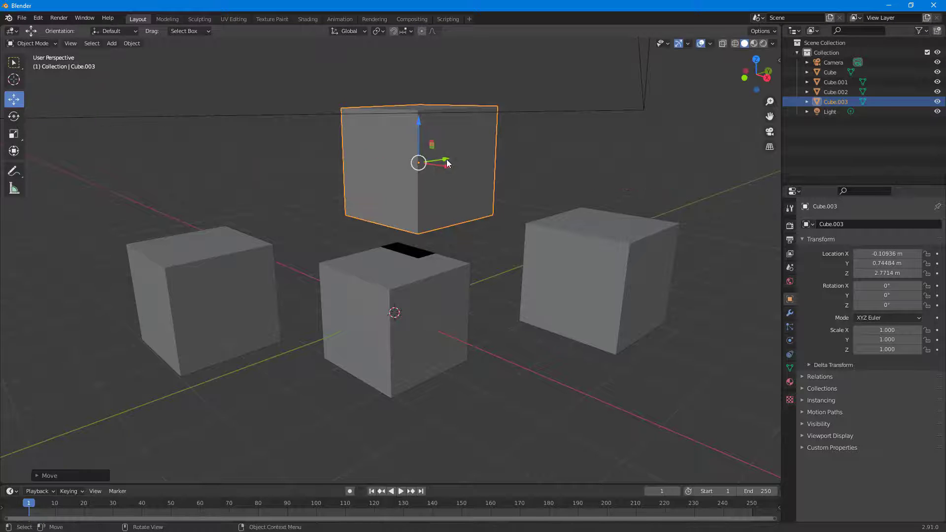
Turn shadows and depth of field off, and toggle specular lighting off and back on
{"action": "left_click", "coordinate": [773, 43]}
{"action": "left_click", "coordinate": [717, 254]}
{"action": "left_click", "coordinate": [717, 253]}
{"action": "left_click", "coordinate": [717, 254]}
{"action": "left_click", "coordinate": [717, 254]}
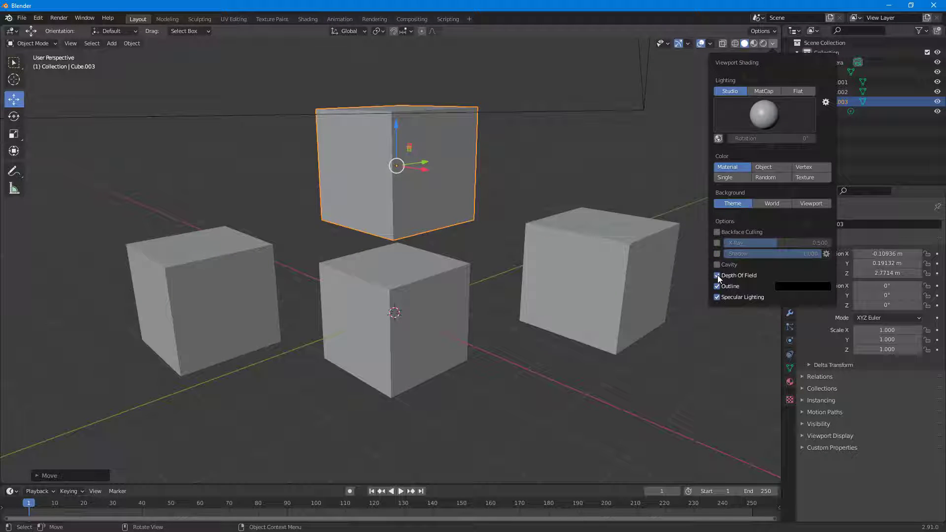
{"action": "left_click", "coordinate": [717, 275]}
{"action": "left_click", "coordinate": [717, 298]}
{"action": "left_click", "coordinate": [716, 297]}
Switch to MatCap lighting and try Object, Random, Single and Texture colours
{"action": "left_click", "coordinate": [764, 89]}
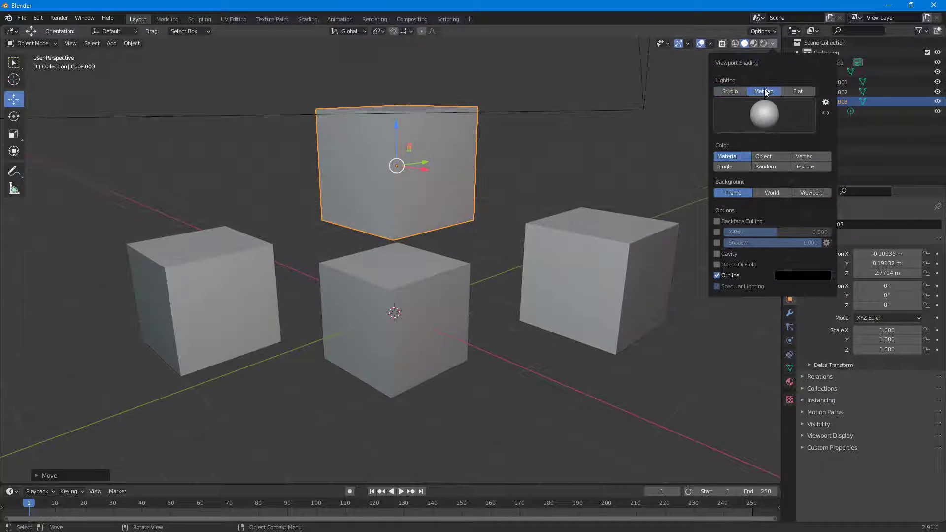
{"action": "left_click", "coordinate": [774, 158]}
{"action": "left_click", "coordinate": [779, 168]}
{"action": "left_click", "coordinate": [732, 165]}
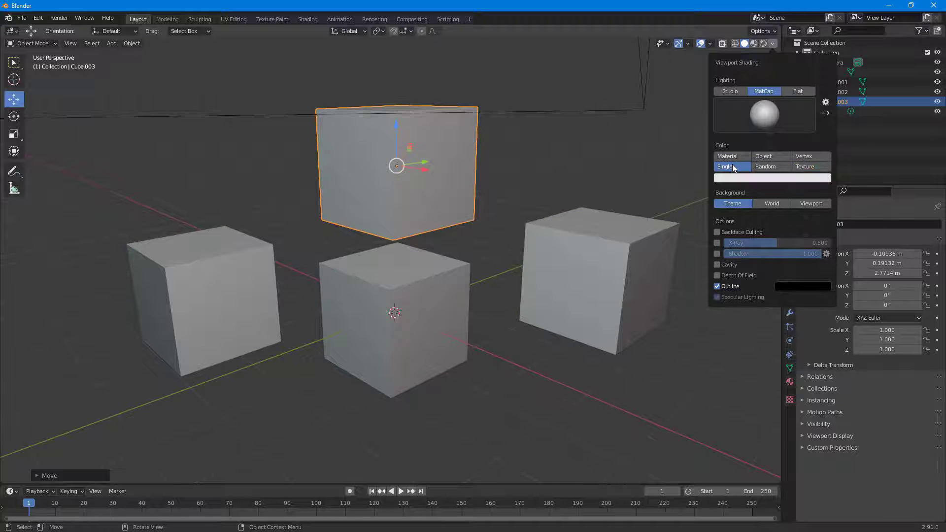
{"action": "left_click", "coordinate": [818, 168]}
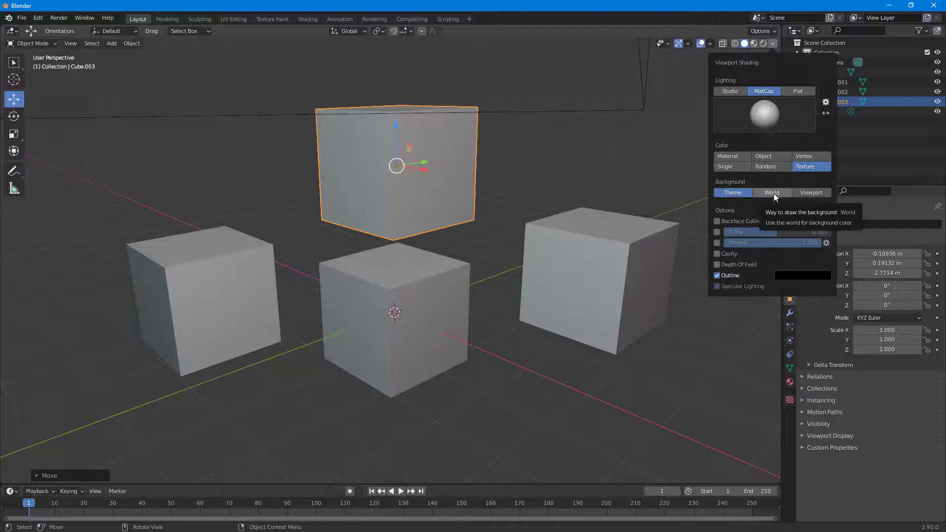
Set the background to Viewport, lighting to Flat, and colour to Object
{"action": "left_click", "coordinate": [813, 192]}
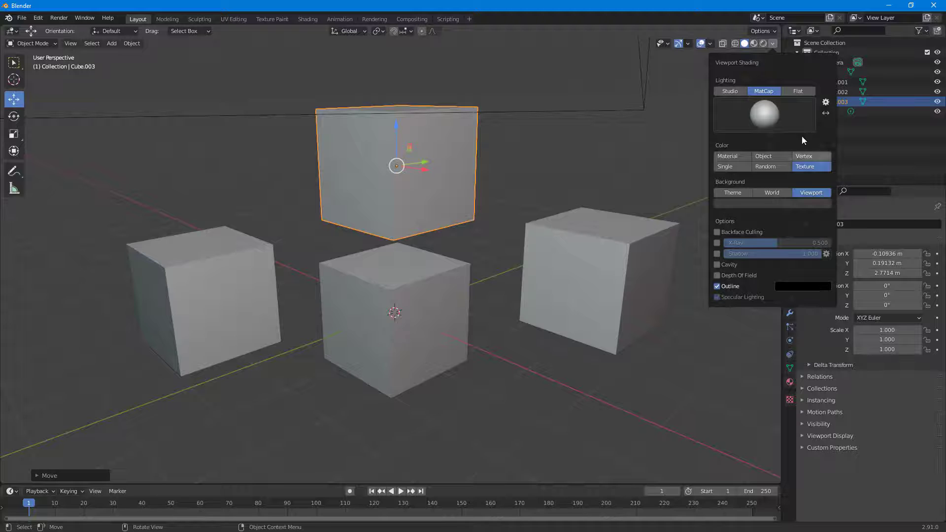
{"action": "left_click", "coordinate": [797, 91]}
{"action": "left_click", "coordinate": [773, 131]}
{"action": "left_click", "coordinate": [763, 121]}
Set Random colour and Studio lighting after trying Material and Vertex, then switch to Material Preview
{"action": "left_click", "coordinate": [739, 121]}
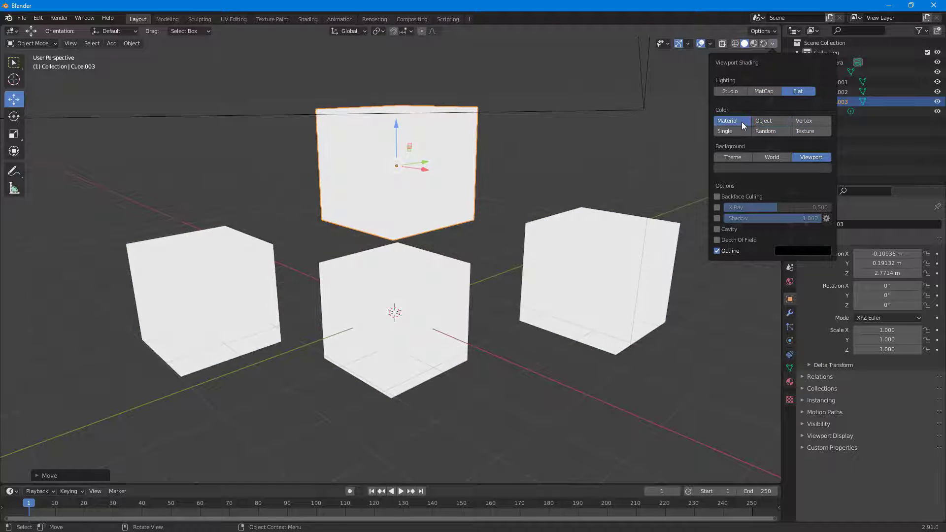
{"action": "left_click", "coordinate": [803, 121]}
{"action": "left_click", "coordinate": [778, 132]}
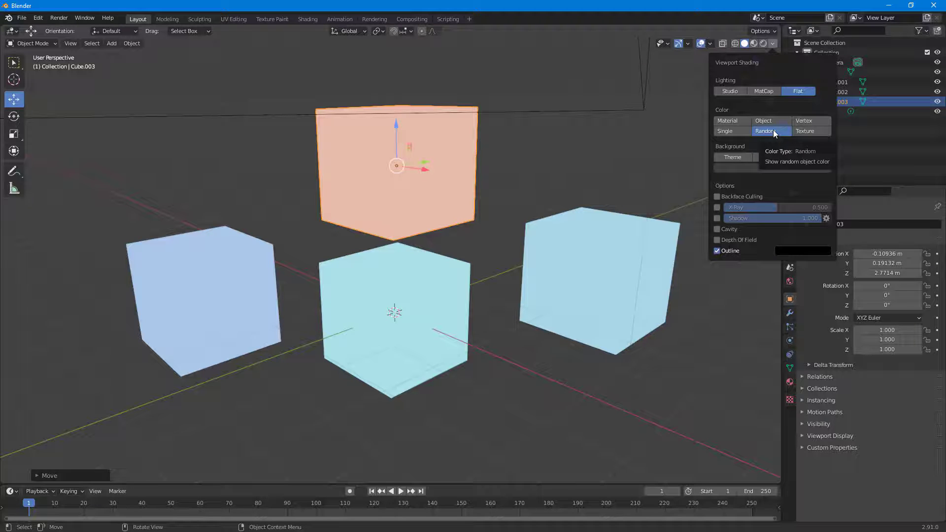
{"action": "left_click", "coordinate": [742, 90]}
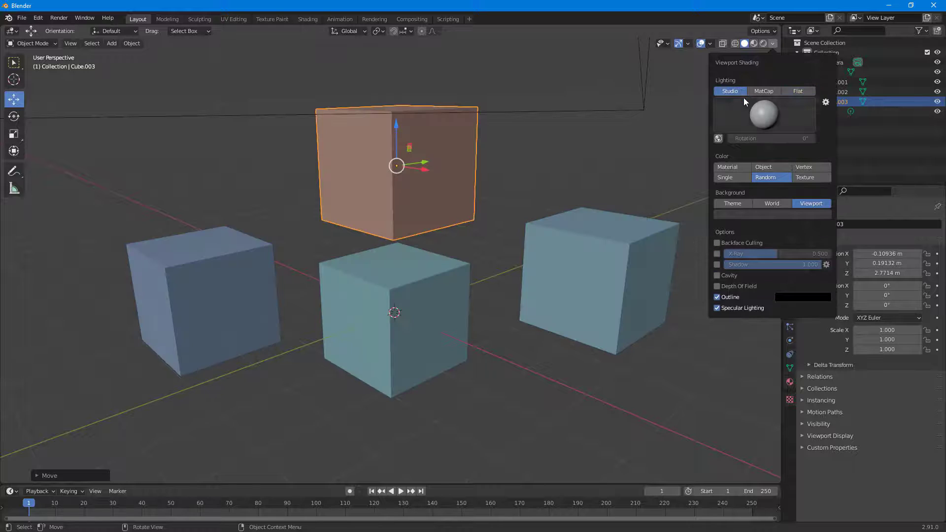
{"action": "left_click", "coordinate": [754, 43]}
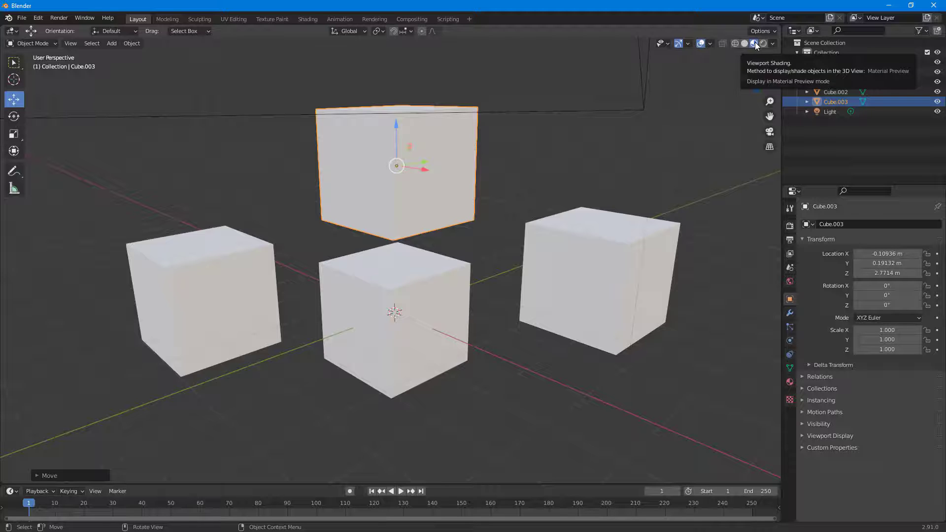
Turn on Scene Lights and toggle Scene World lighting, leaving it off
{"action": "left_click", "coordinate": [773, 44]}
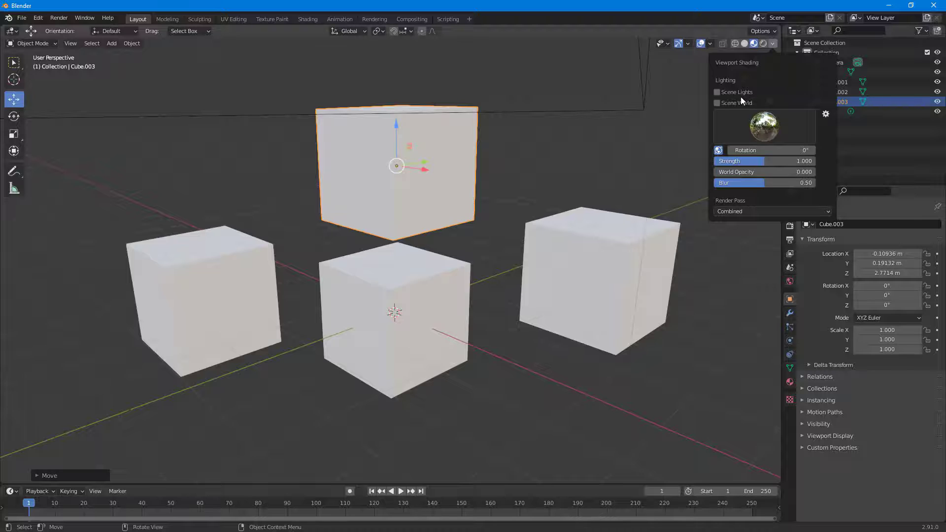
{"action": "left_click", "coordinate": [717, 92]}
{"action": "left_click", "coordinate": [717, 103]}
{"action": "left_click", "coordinate": [717, 103]}
{"action": "left_click", "coordinate": [718, 103]}
{"action": "left_click", "coordinate": [718, 103]}
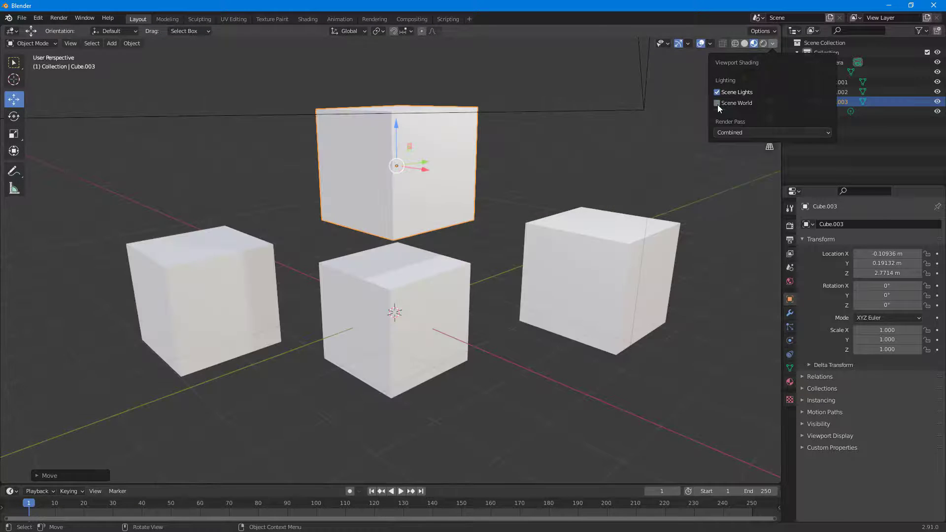
Adjust HDRI rotation and strength, raise World Opacity to 0.332, and orbit down to eye level
{"action": "mouse_move", "coordinate": [758, 150]}
{"action": "left_mouse_down"}
{"action": "mouse_move", "coordinate": [744, 151]}
{"action": "mouse_move", "coordinate": [796, 161]}
{"action": "mouse_move", "coordinate": [722, 161]}
{"action": "left_mouse_up"}
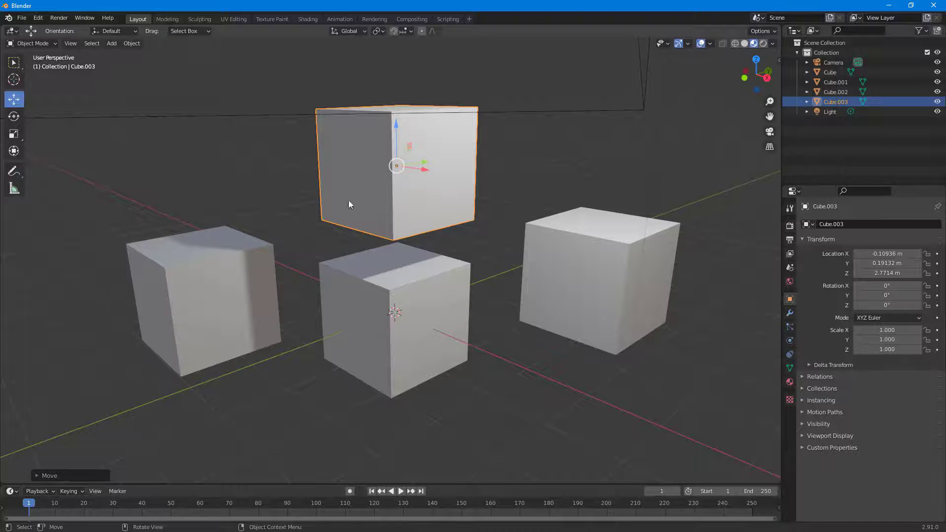
{"action": "left_click", "coordinate": [773, 44]}
{"action": "mouse_move", "coordinate": [737, 170]}
{"action": "left_mouse_down"}
{"action": "mouse_move", "coordinate": [719, 170]}
{"action": "mouse_move", "coordinate": [797, 183]}
{"action": "mouse_move", "coordinate": [749, 183]}
{"action": "left_mouse_up"}
{"action": "mouse_move", "coordinate": [544, 148]}
{"action": "middle_mouse_down"}
{"action": "mouse_move", "coordinate": [575, 162]}
{"action": "mouse_move", "coordinate": [495, 134]}
{"action": "mouse_move", "coordinate": [547, 138]}
{"action": "middle_mouse_up"}
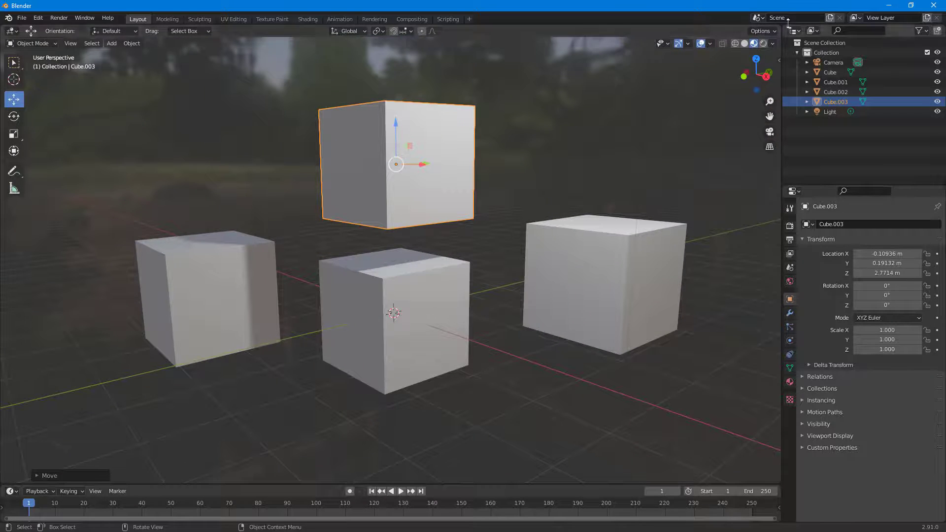
Return to Solid shading with MatCap lighting, Object colour and the red MatCap applied
{"action": "left_click", "coordinate": [746, 44]}
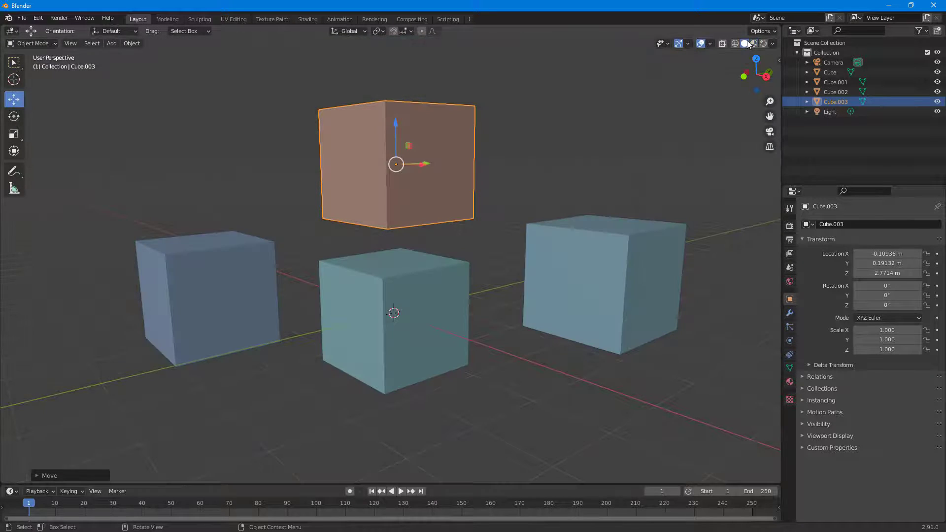
{"action": "left_click", "coordinate": [772, 44]}
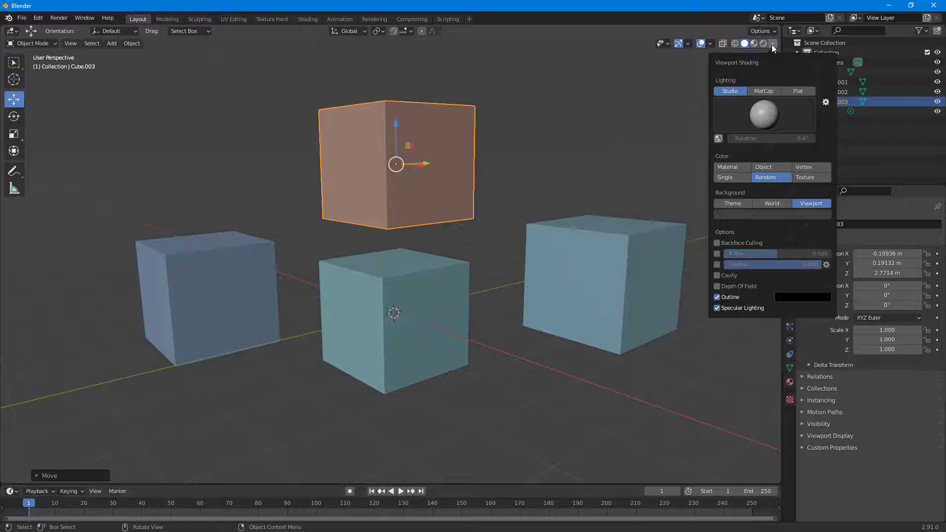
{"action": "left_click", "coordinate": [762, 91]}
{"action": "left_click", "coordinate": [734, 156]}
{"action": "left_click", "coordinate": [762, 157]}
{"action": "left_click", "coordinate": [771, 108]}
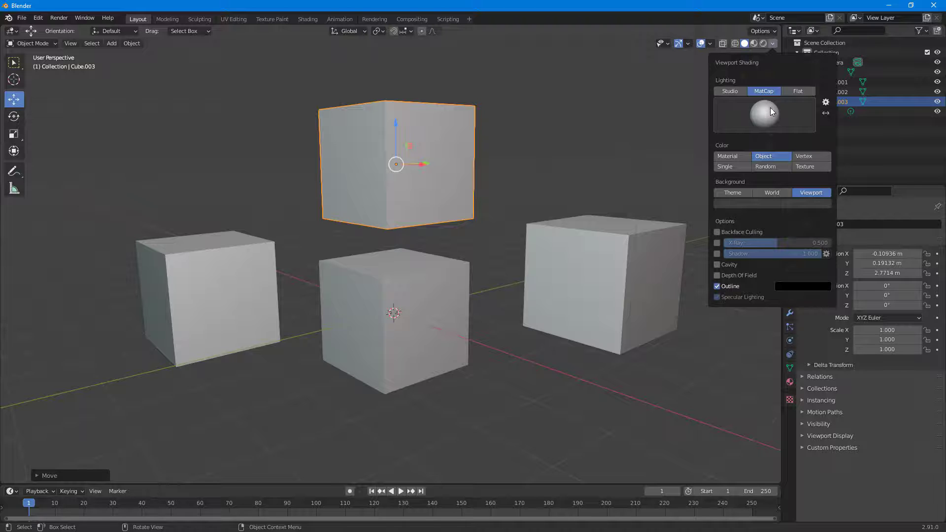
{"action": "left_click", "coordinate": [767, 178]}
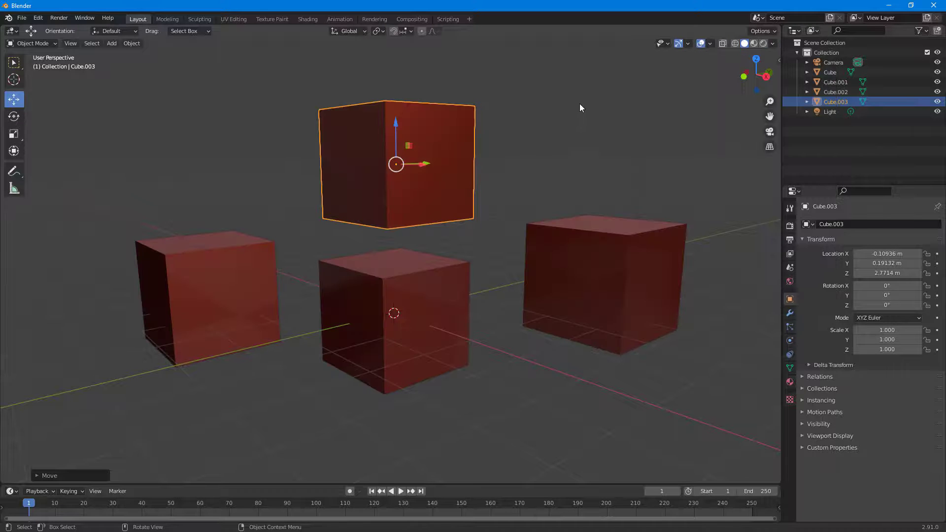
{"action": "middle_click_drag", "start_coordinate": [646, 120], "coordinate": [583, 177]}
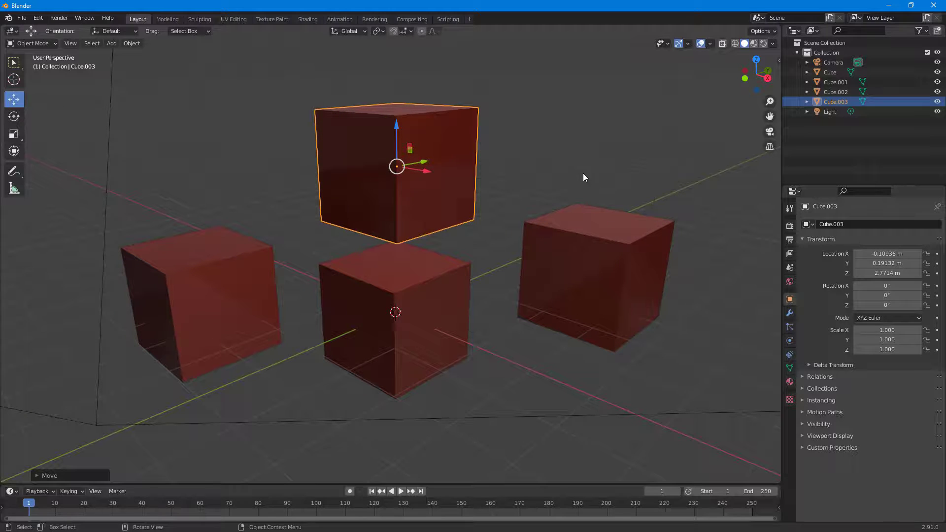
{"action": "left_click", "coordinate": [754, 44]}
{"action": "left_click", "coordinate": [745, 45]}
{"action": "left_click", "coordinate": [772, 45]}
{"action": "left_click", "coordinate": [770, 108]}
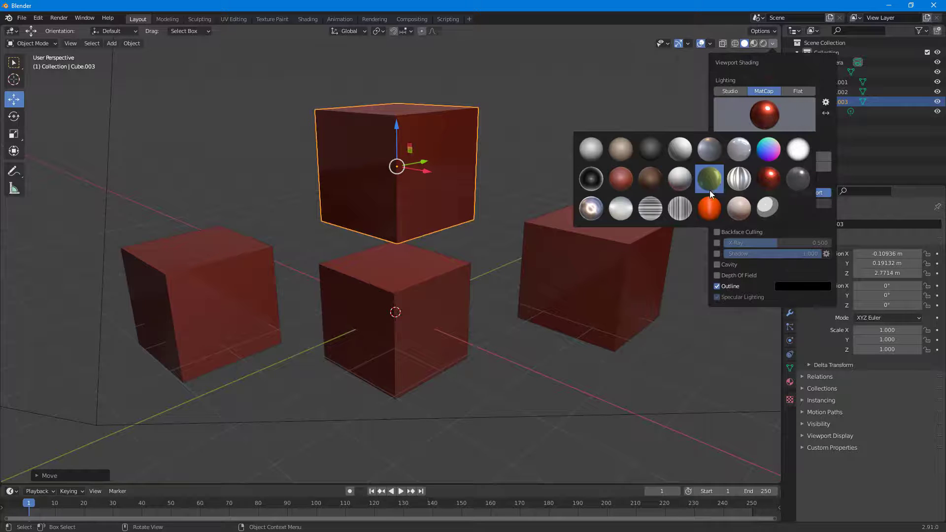
{"action": "left_click", "coordinate": [739, 179]}
{"action": "left_click", "coordinate": [765, 120]}
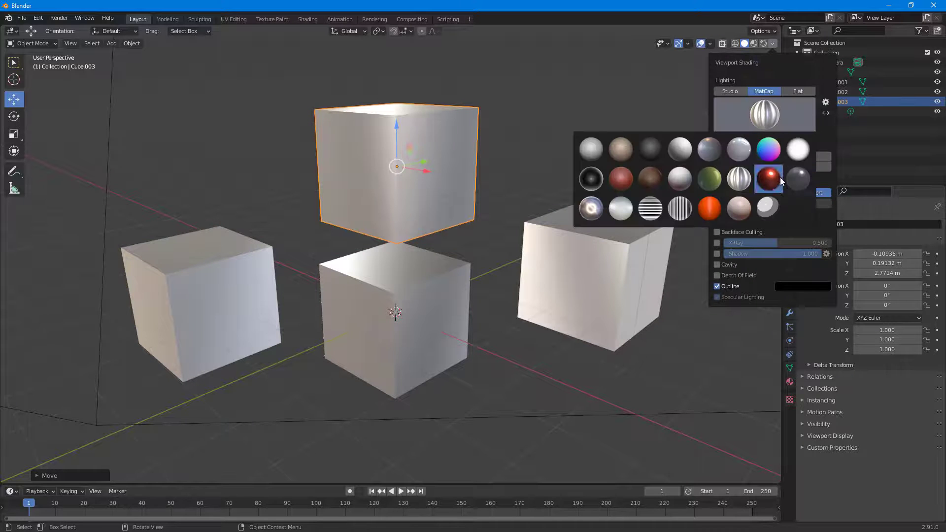
{"action": "left_click", "coordinate": [620, 179]}
{"action": "middle_click_drag", "start_coordinate": [595, 140], "coordinate": [560, 148]}
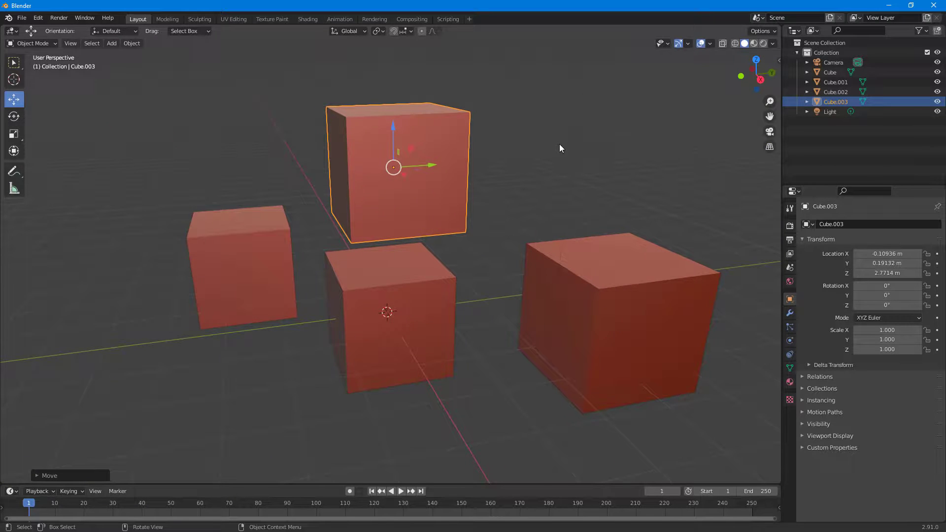
Switch the viewport from Material Preview to Rendered shading
{"action": "left_click", "coordinate": [755, 44]}
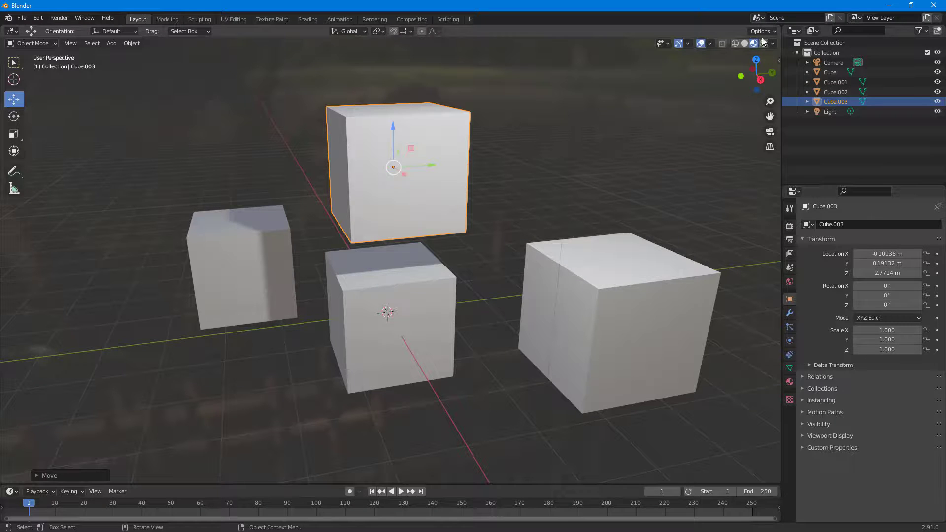
{"action": "left_click", "coordinate": [765, 45]}
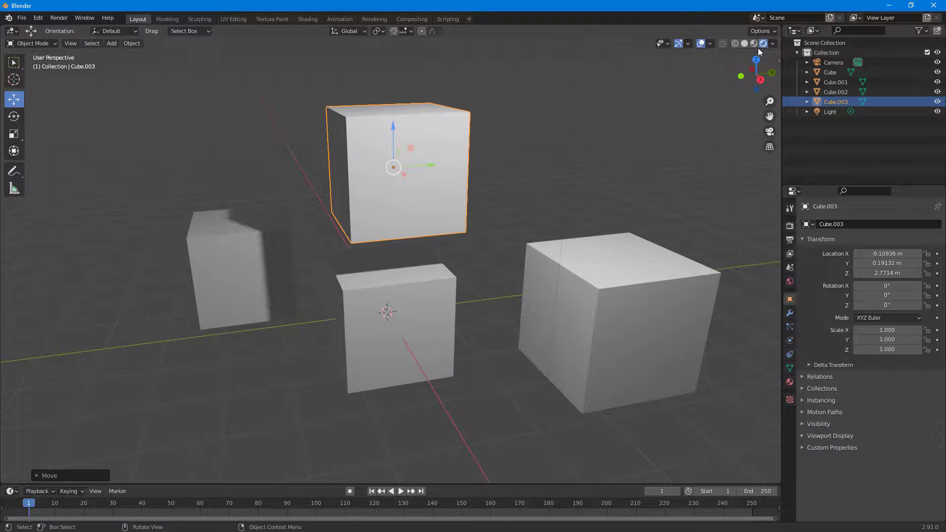
Keep Scene Lights on, disable Scene World, and set the HDRI to strength 1.067 and rotation -38.6°
{"action": "left_click", "coordinate": [772, 43]}
{"action": "left_click", "coordinate": [727, 94]}
{"action": "left_click", "coordinate": [728, 93]}
{"action": "left_click", "coordinate": [727, 102]}
{"action": "left_click", "coordinate": [728, 102]}
{"action": "left_click", "coordinate": [727, 103]}
{"action": "left_click", "coordinate": [727, 102]}
{"action": "left_click", "coordinate": [728, 102]}
{"action": "left_click_drag", "start_coordinate": [734, 163], "coordinate": [758, 185]}
{"action": "left_click_drag", "start_coordinate": [763, 151], "coordinate": [731, 151]}
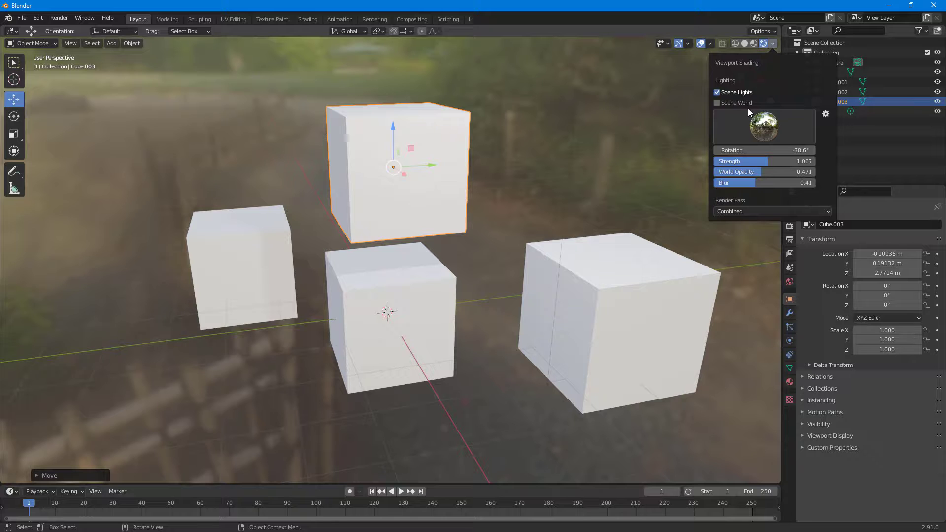